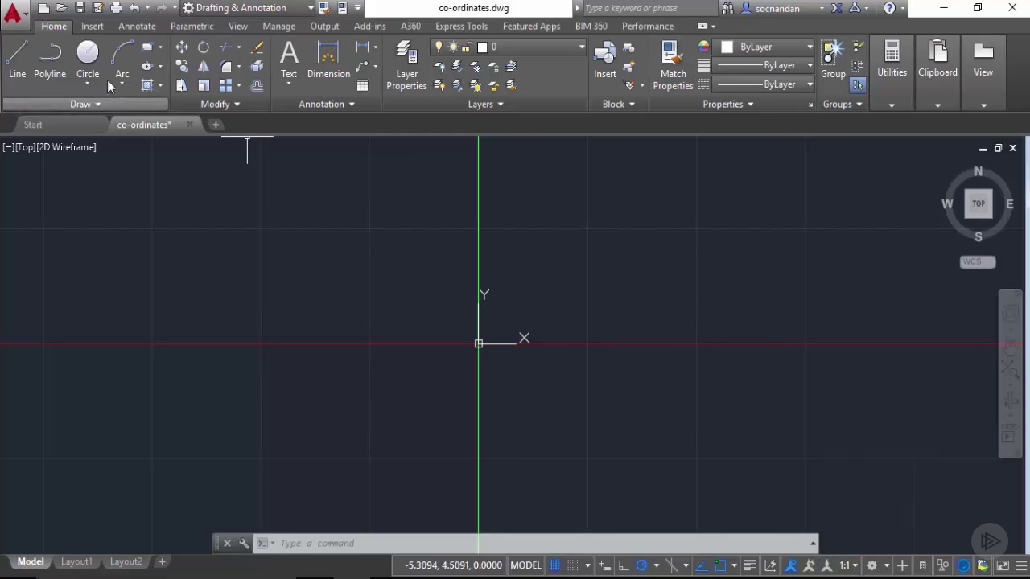
Step: Draw a rectangle from corner 0,0 to corner 10,5 and zoom out to fit it
left_click(148, 53)
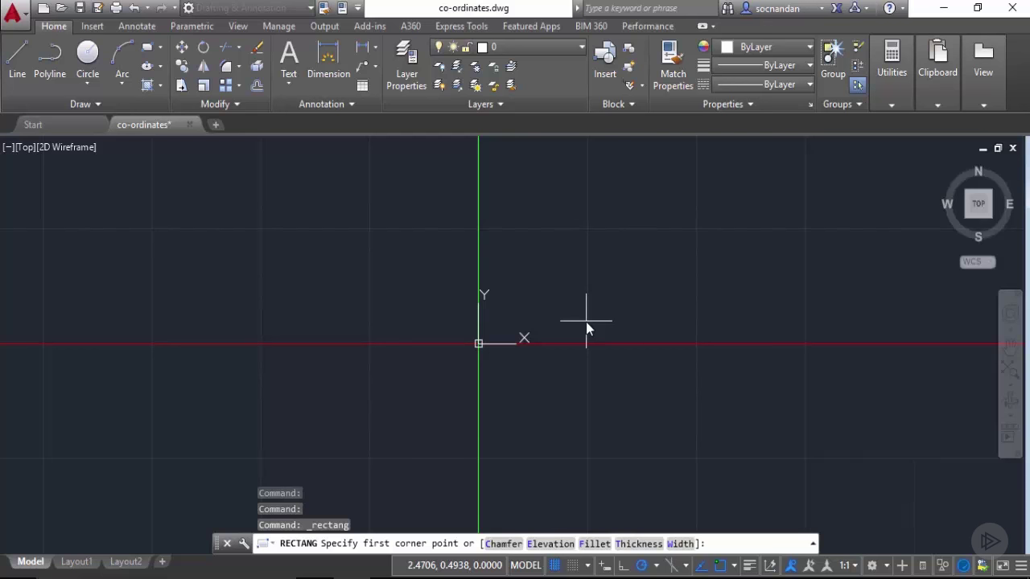
type("0,0")
key("Return")
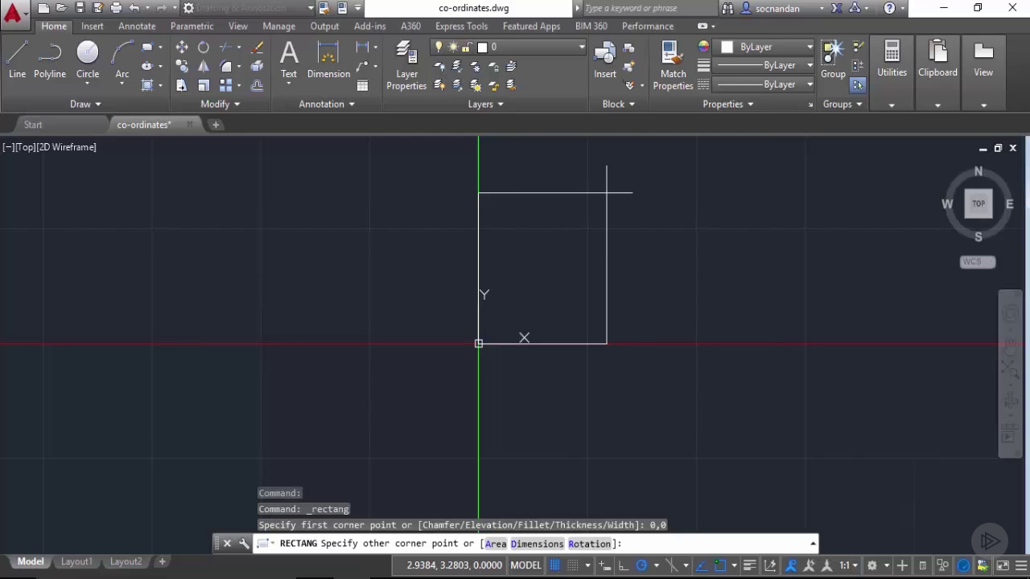
type("10,5")
key("Return")
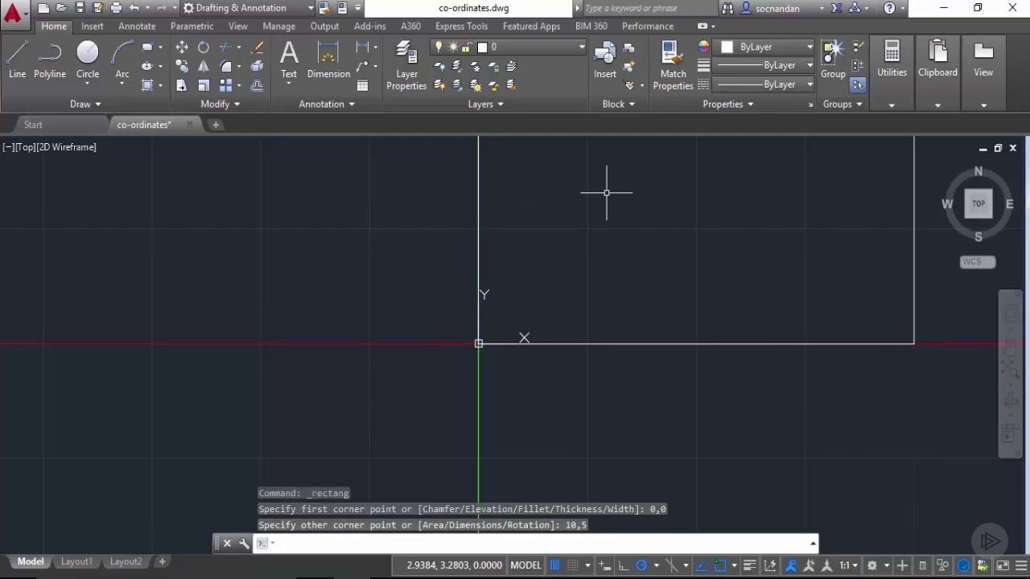
scroll(606, 206, "down", 2)
mouse_move(612, 208)
middle_mouse_down()
mouse_move(630, 204)
mouse_move(524, 297)
mouse_move(496, 314)
mouse_move(488, 300)
middle_mouse_up()
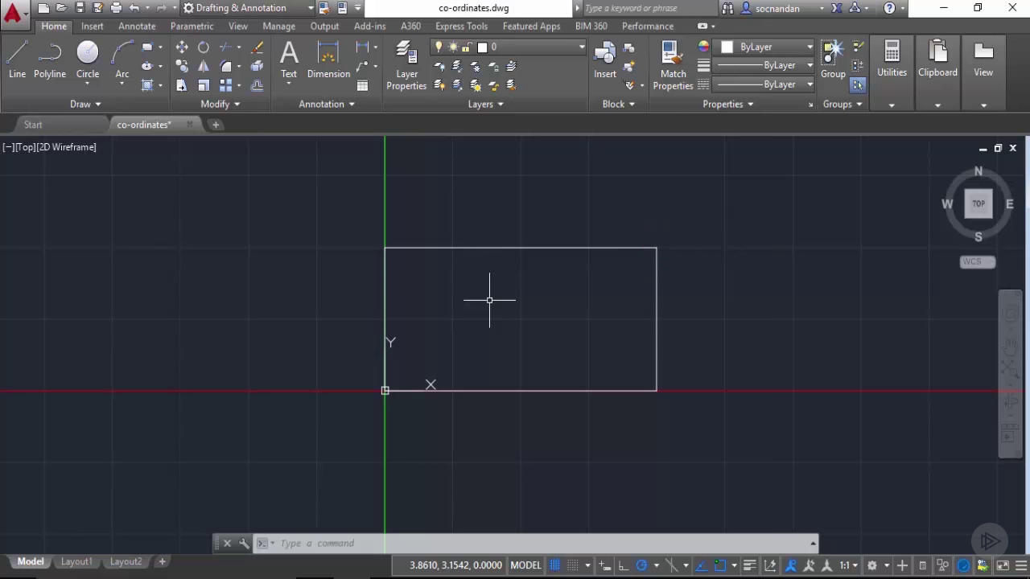
Step: Draw a rectangle from a picked point inside the first one to absolute corner 10,5
left_click(148, 47)
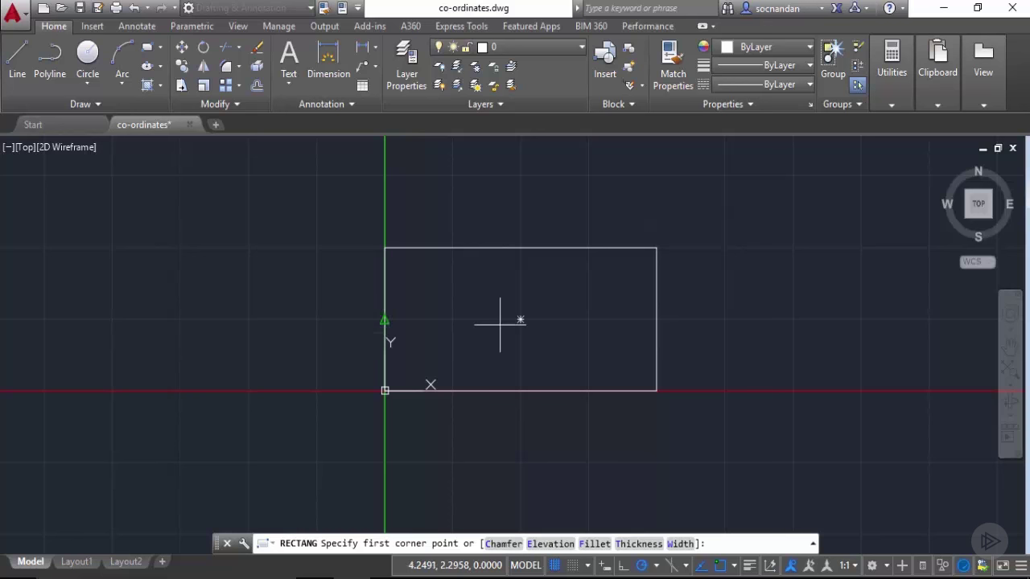
left_click(443, 342)
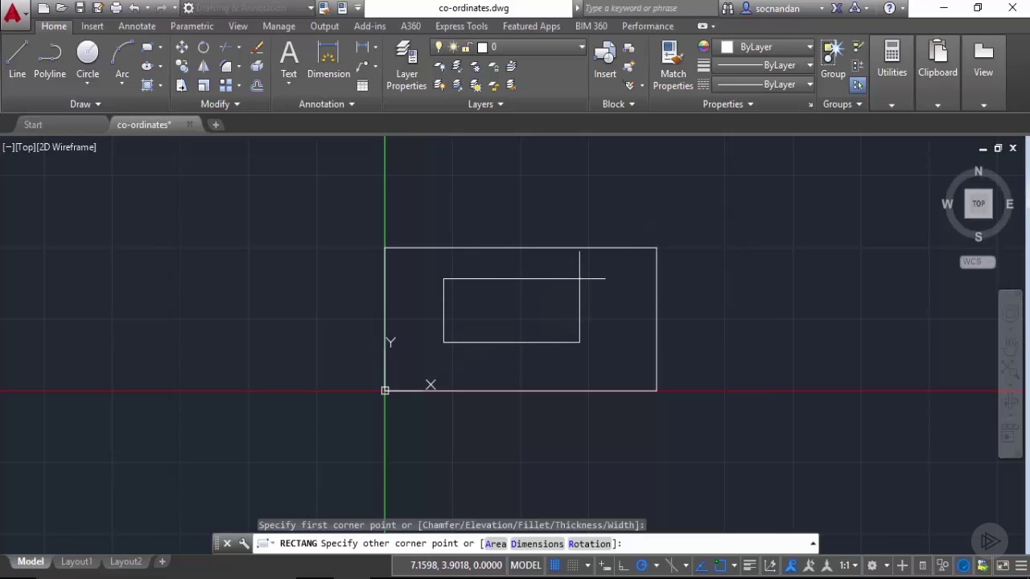
type("10,5")
key("Return")
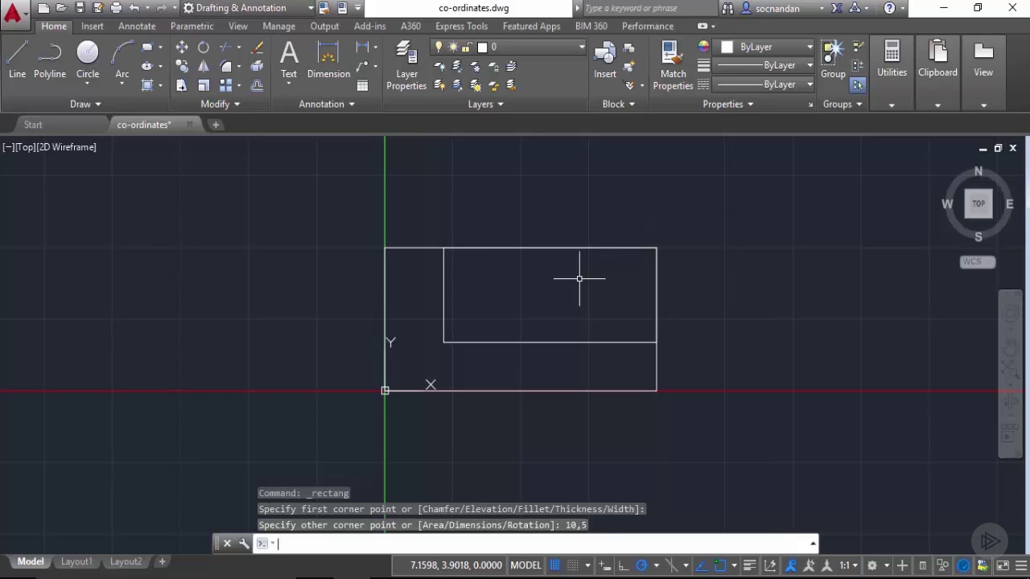
left_click(147, 47)
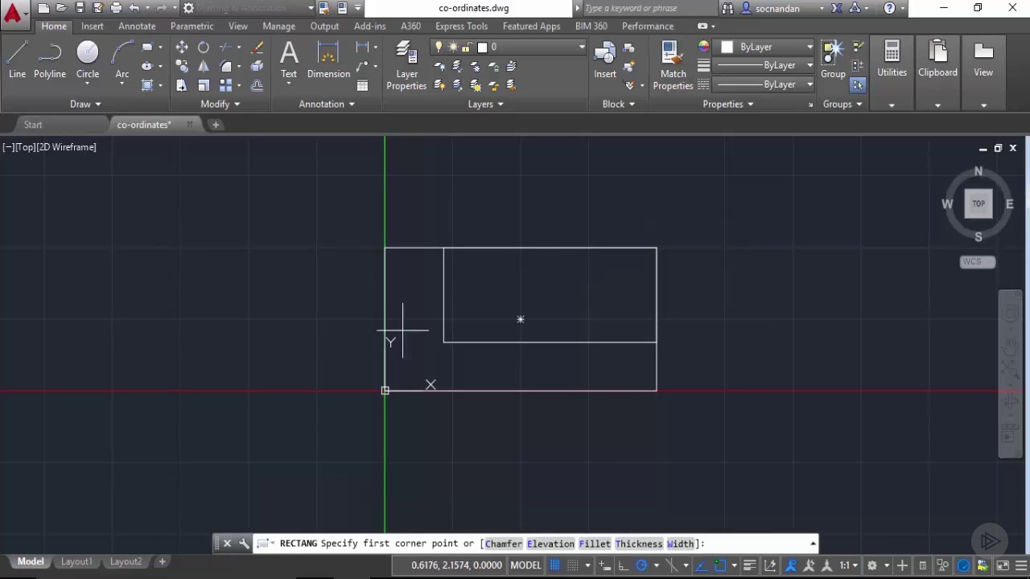
mouse_move(696, 336)
middle_mouse_down()
mouse_move(558, 329)
mouse_move(407, 366)
middle_mouse_up()
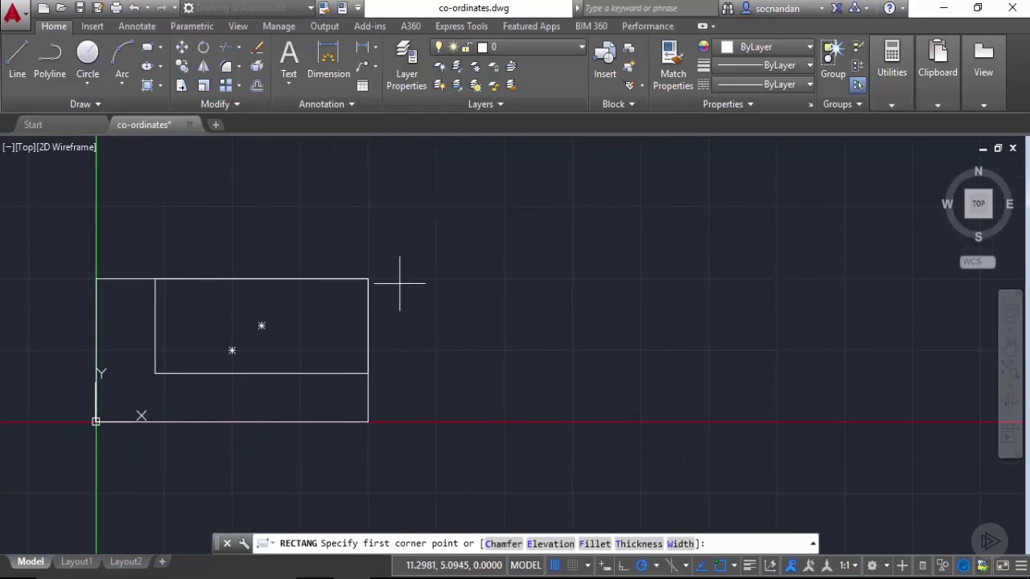
left_click(464, 365)
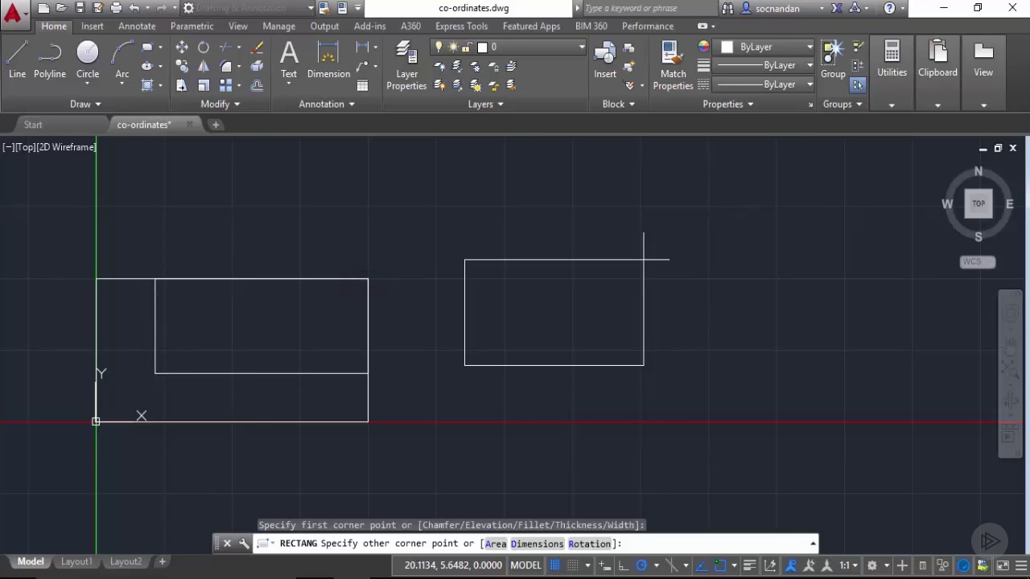
key("F8")
type("@")
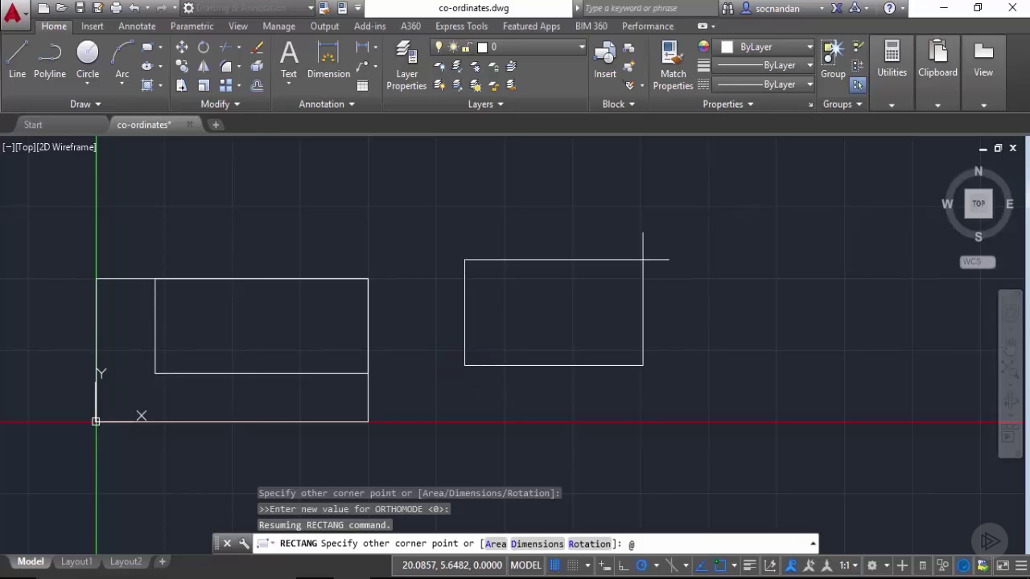
type("10,5")
key("Return")
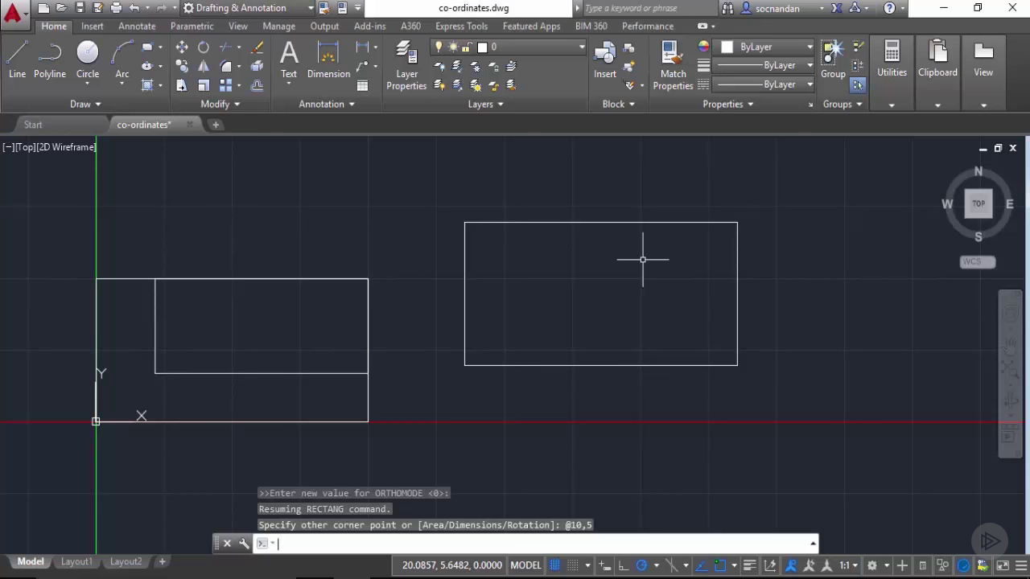
Step: Draw a line from the origin to polar point 5<30
left_click(17, 60)
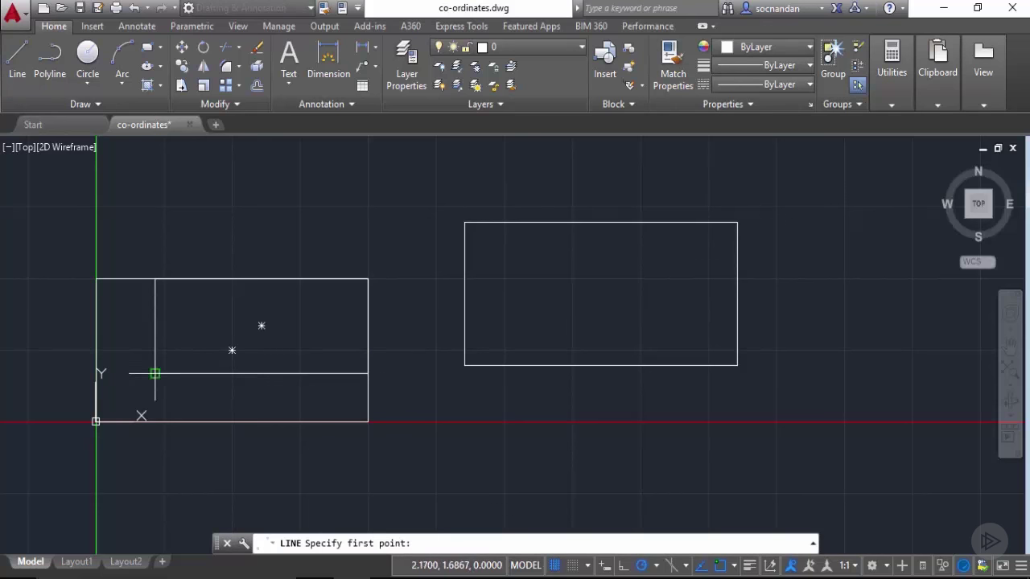
left_click(96, 421)
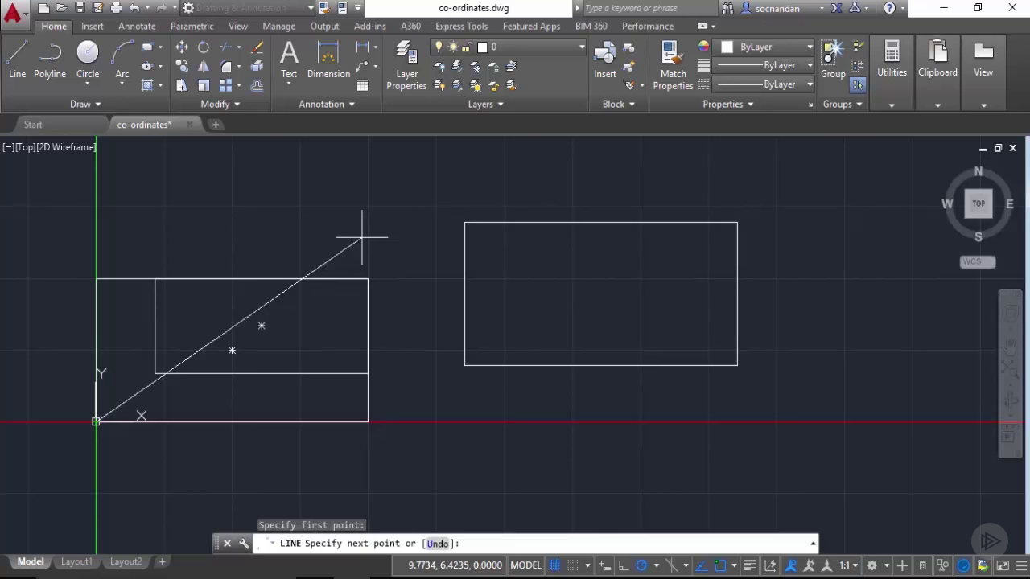
type("5<30")
key("Return")
key("Return")
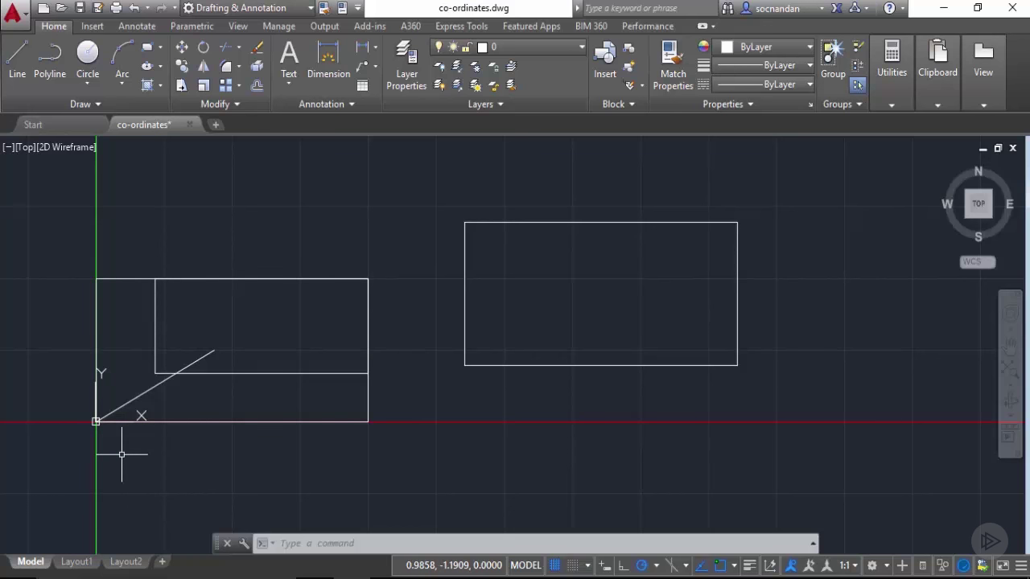
left_click(15, 74)
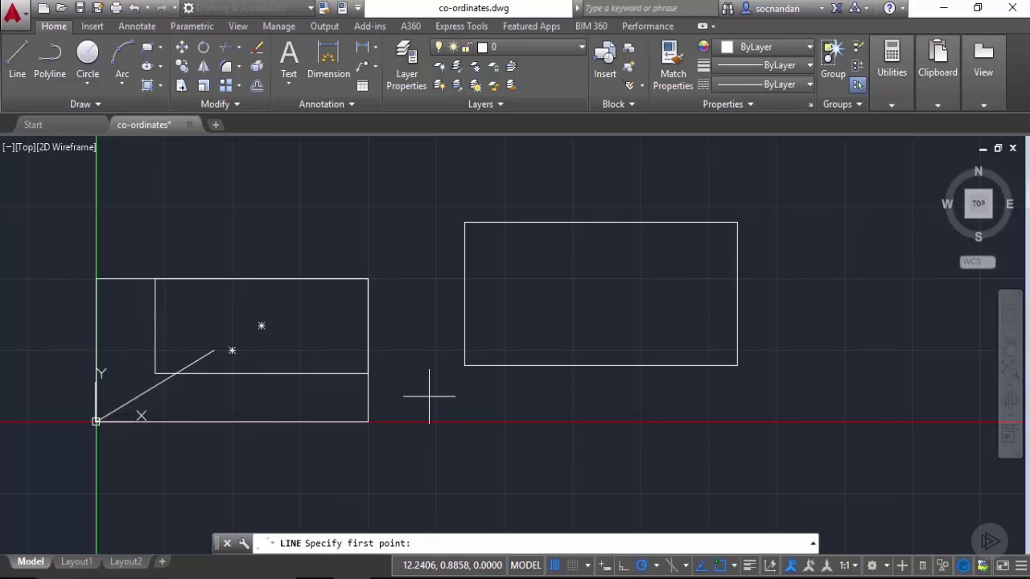
Step: Draw a line from a point right of the rectangles to absolute polar point 5<30
left_click(778, 396)
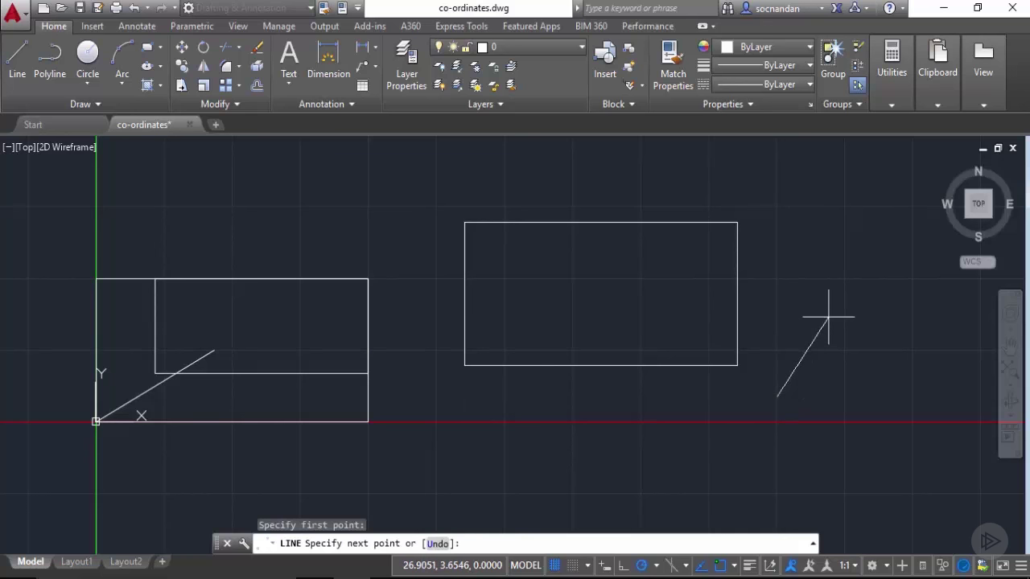
type("5<30")
key("Return")
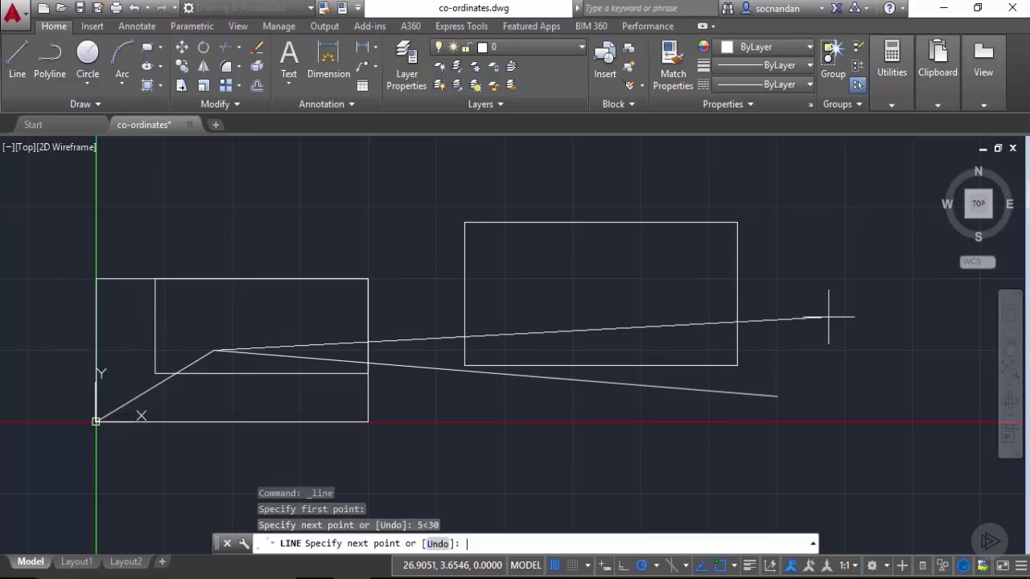
key("Return")
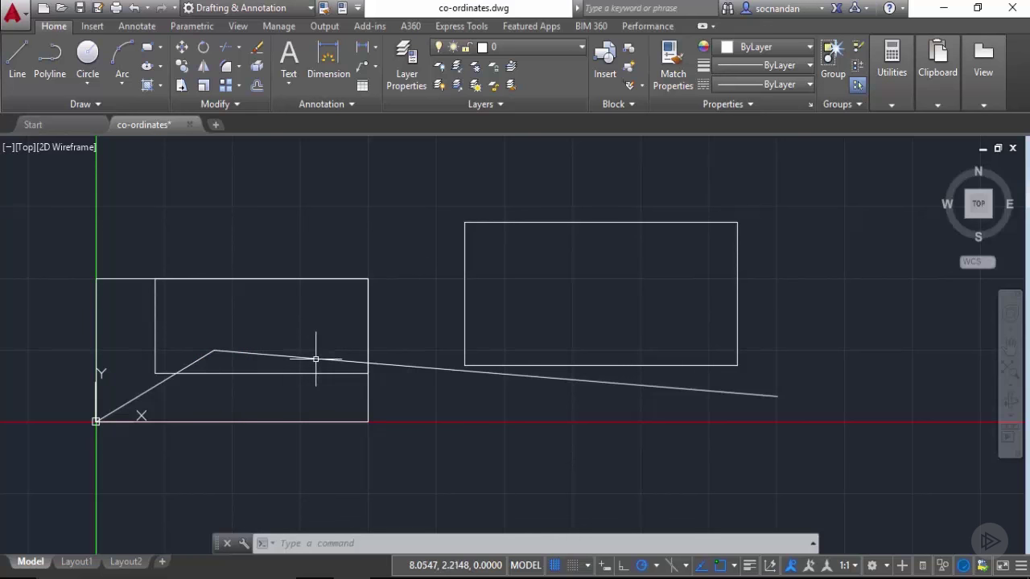
Step: Delete the long line and draw a line from a point right of the rectangles to relative @5<30
left_click(317, 360)
key("Delete")
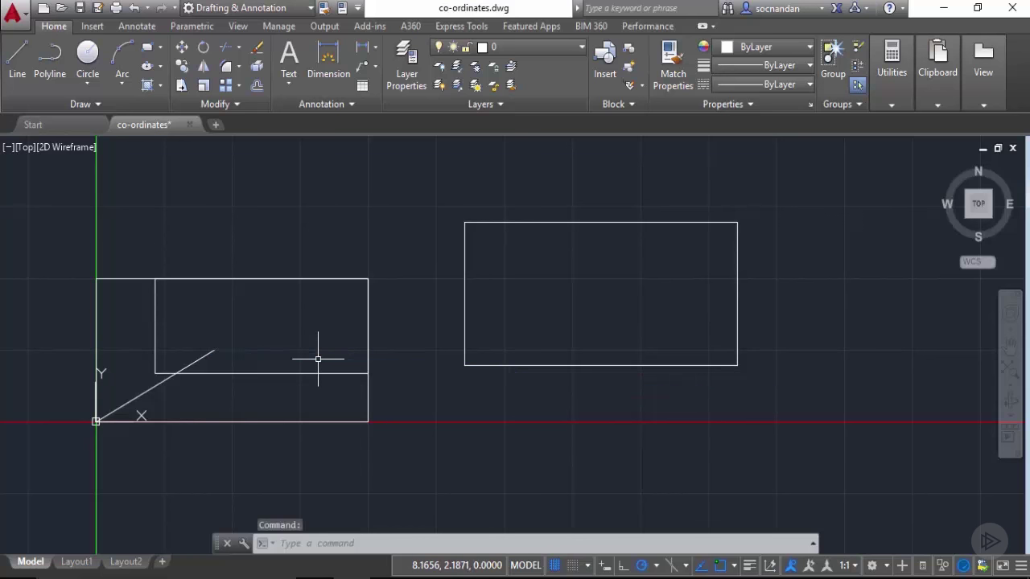
left_click(16, 56)
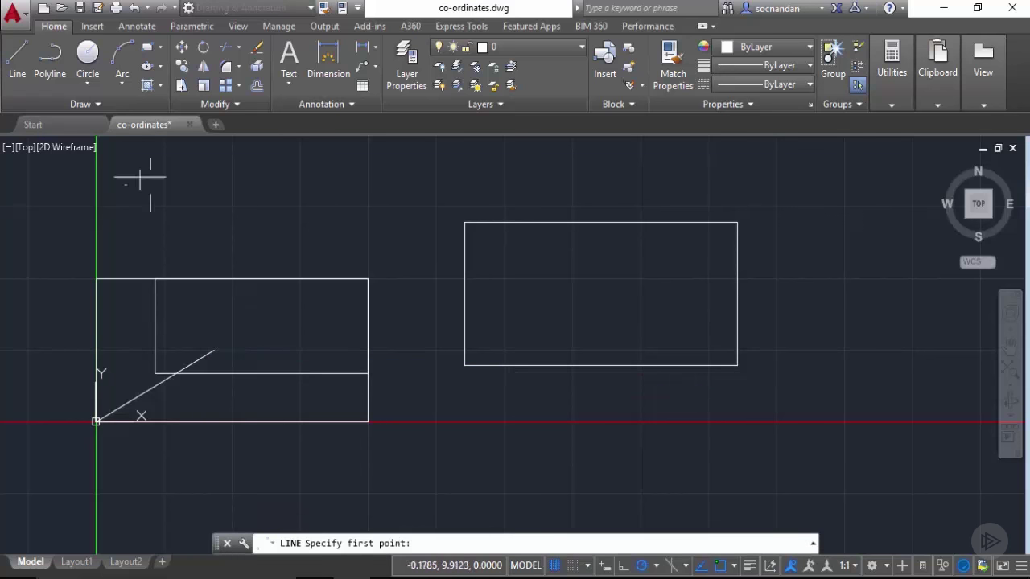
left_click(787, 394)
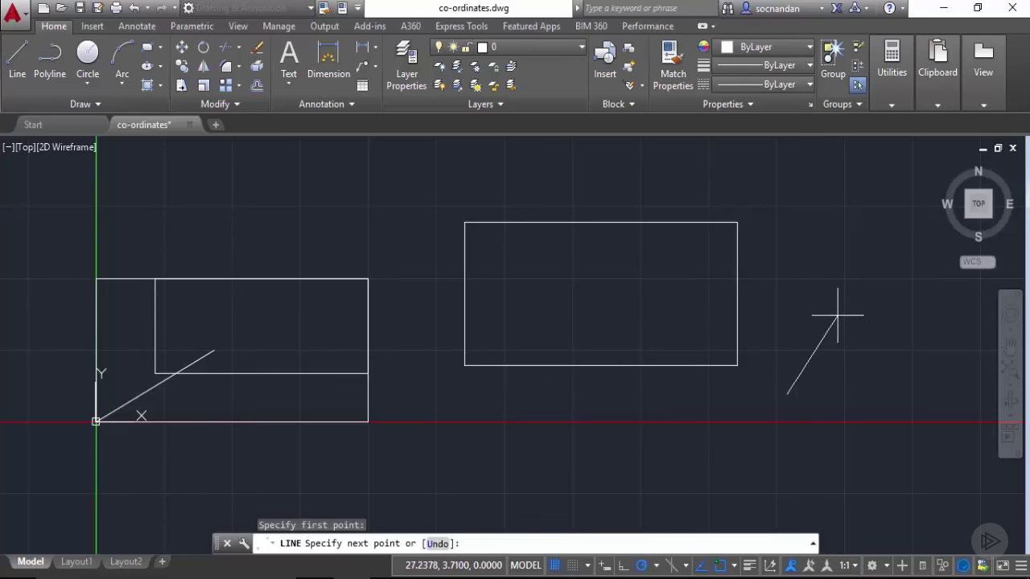
type("@5<30")
key("Return")
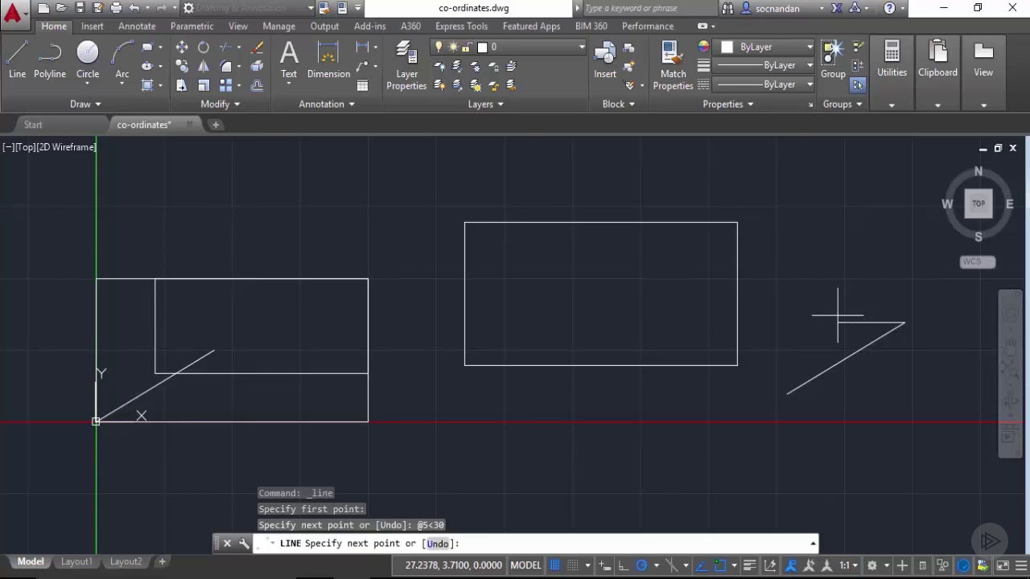
key("Return")
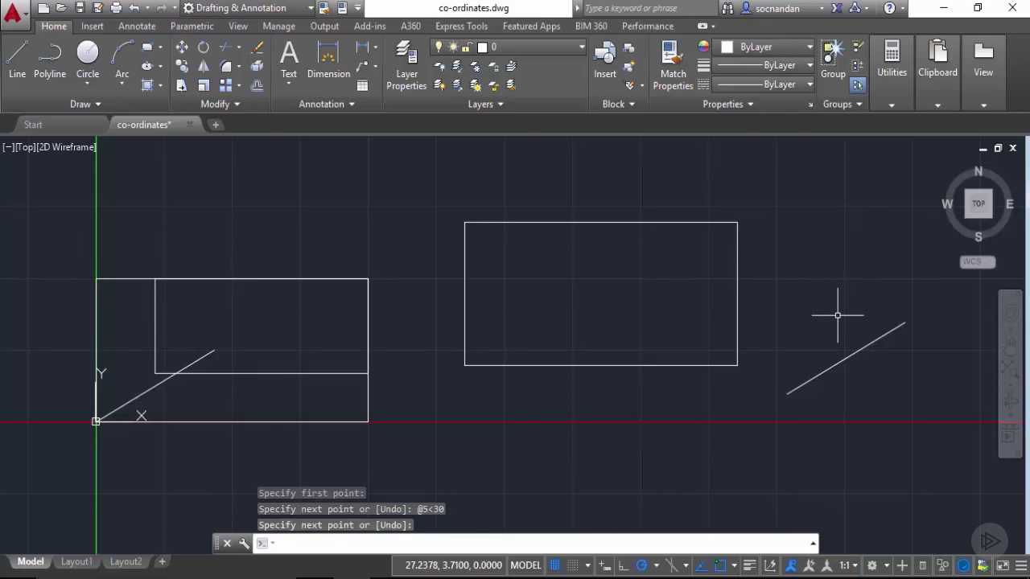